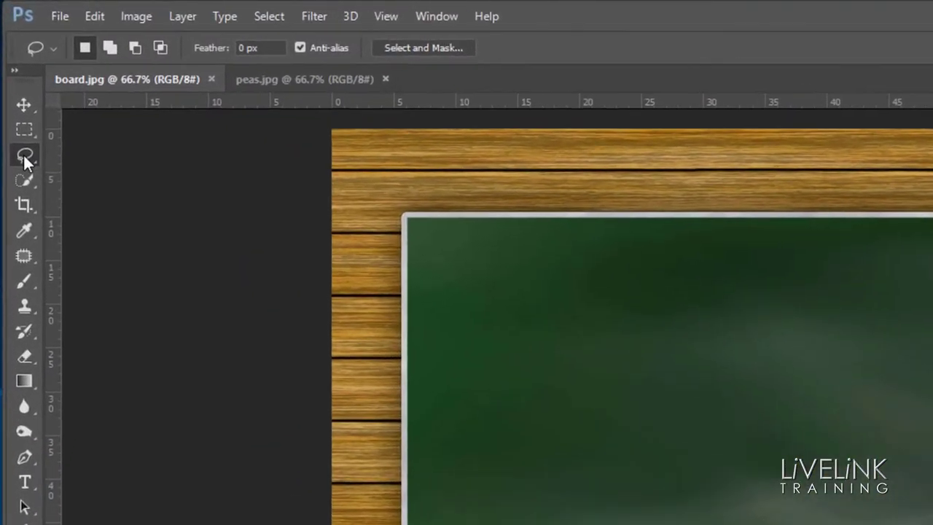
- Choose the freehand Lasso Tool from the lasso flyout in the toolbar
{"action": "left_click", "coordinate": [13, 79]}
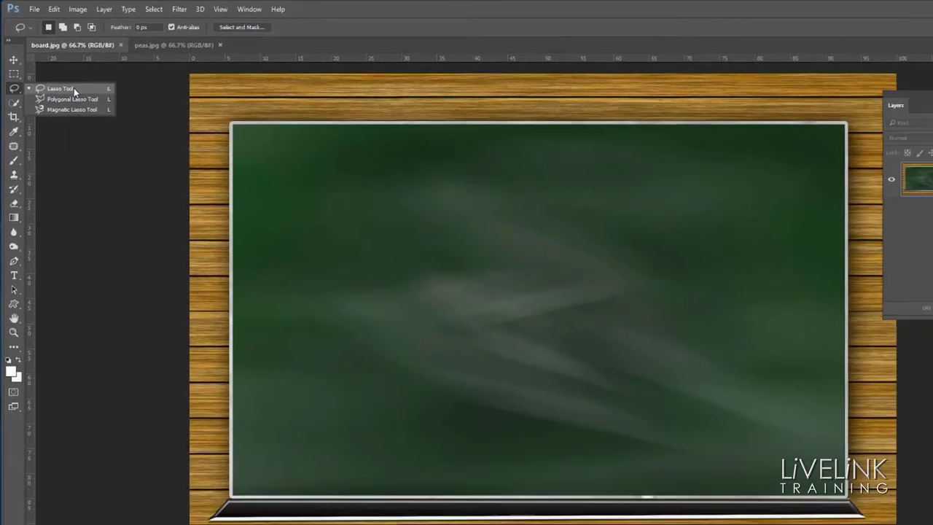
{"action": "left_click", "coordinate": [73, 87]}
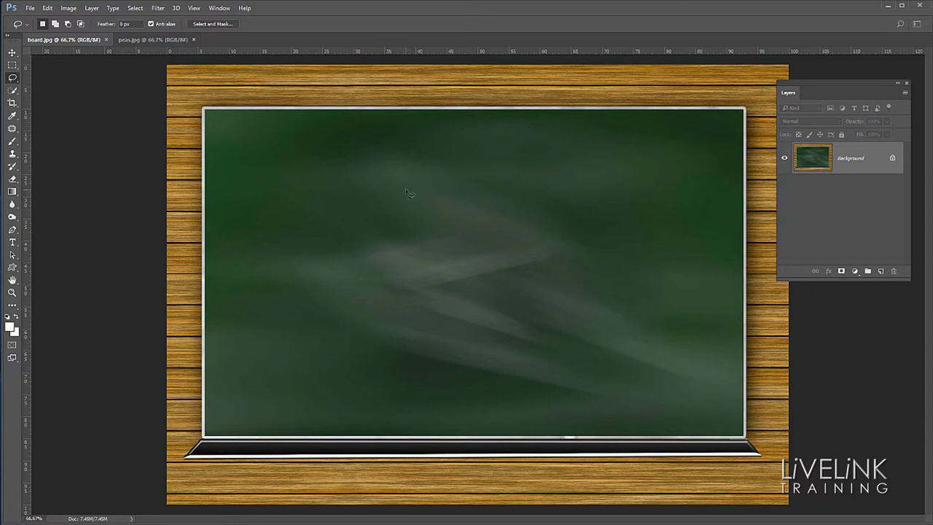
- Drag a freehand lasso outline around an irregular area in the middle of the chalkboard
{"action": "mouse_move", "coordinate": [406, 191]}
{"action": "left_mouse_down"}
{"action": "mouse_move", "coordinate": [378, 223]}
{"action": "mouse_move", "coordinate": [365, 298]}
{"action": "mouse_move", "coordinate": [379, 336]}
{"action": "mouse_move", "coordinate": [445, 352]}
{"action": "mouse_move", "coordinate": [436, 312]}
{"action": "mouse_move", "coordinate": [506, 367]}
{"action": "mouse_move", "coordinate": [565, 361]}
{"action": "mouse_move", "coordinate": [579, 328]}
{"action": "mouse_move", "coordinate": [530, 298]}
{"action": "mouse_move", "coordinate": [519, 277]}
{"action": "mouse_move", "coordinate": [549, 215]}
{"action": "mouse_move", "coordinate": [532, 184]}
{"action": "mouse_move", "coordinate": [499, 193]}
{"action": "mouse_move", "coordinate": [463, 232]}
{"action": "mouse_move", "coordinate": [448, 218]}
{"action": "mouse_move", "coordinate": [444, 174]}
{"action": "mouse_move", "coordinate": [407, 192]}
{"action": "left_mouse_up"}
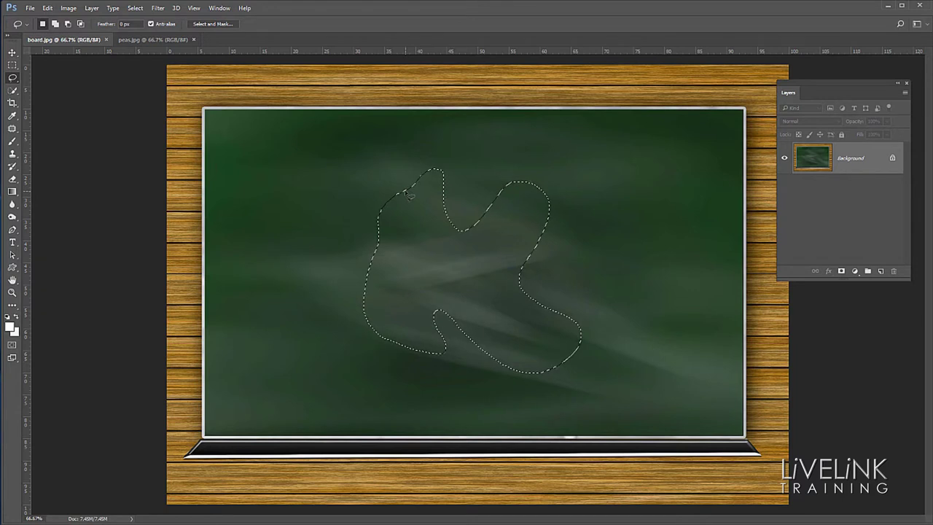
- Deselect the first outline and drag a new looping freehand lasso selection on the chalkboard
{"action": "left_click", "coordinate": [135, 8]}
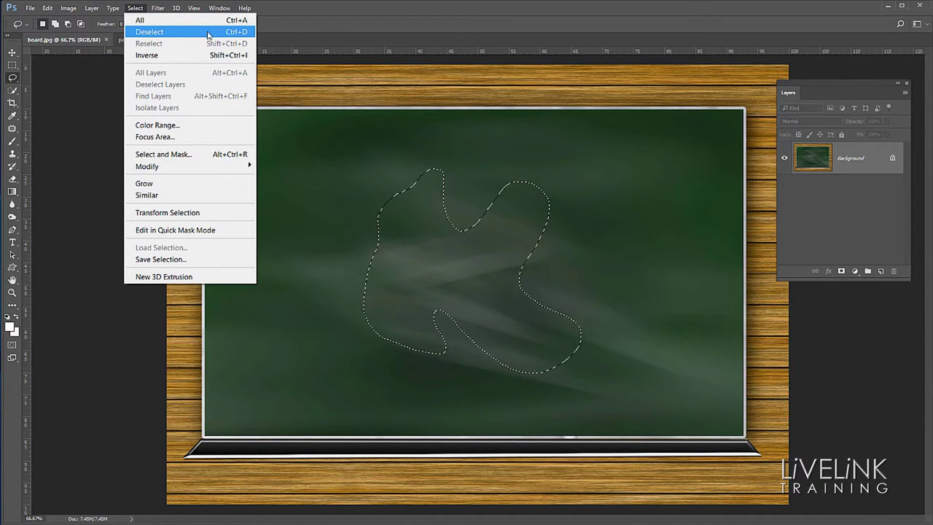
{"action": "left_click", "coordinate": [208, 35]}
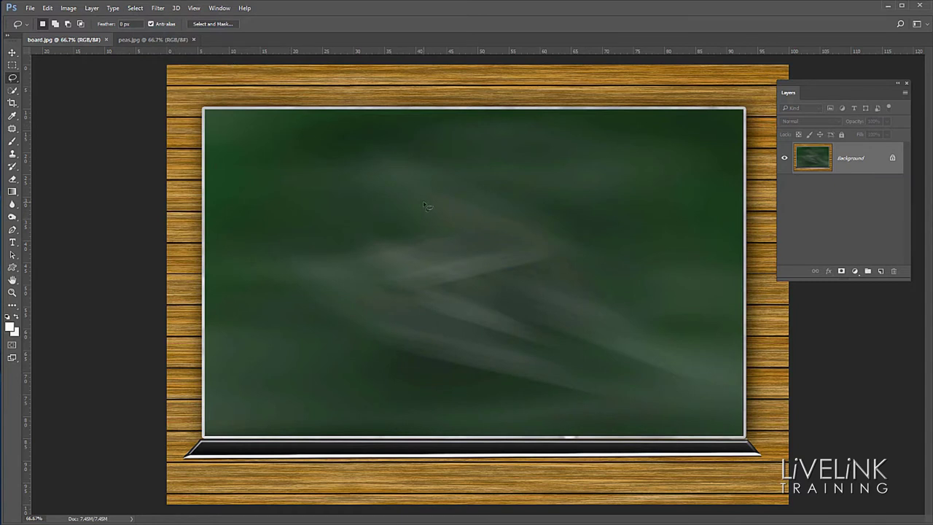
{"action": "mouse_move", "coordinate": [434, 195]}
{"action": "left_mouse_down"}
{"action": "mouse_move", "coordinate": [393, 191]}
{"action": "mouse_move", "coordinate": [340, 331]}
{"action": "mouse_move", "coordinate": [400, 387]}
{"action": "mouse_move", "coordinate": [426, 356]}
{"action": "mouse_move", "coordinate": [524, 306]}
{"action": "left_mouse_up"}
{"action": "mouse_move", "coordinate": [450, 261]}
{"action": "left_mouse_down"}
{"action": "mouse_move", "coordinate": [396, 233]}
{"action": "mouse_move", "coordinate": [436, 201]}
{"action": "left_mouse_up"}
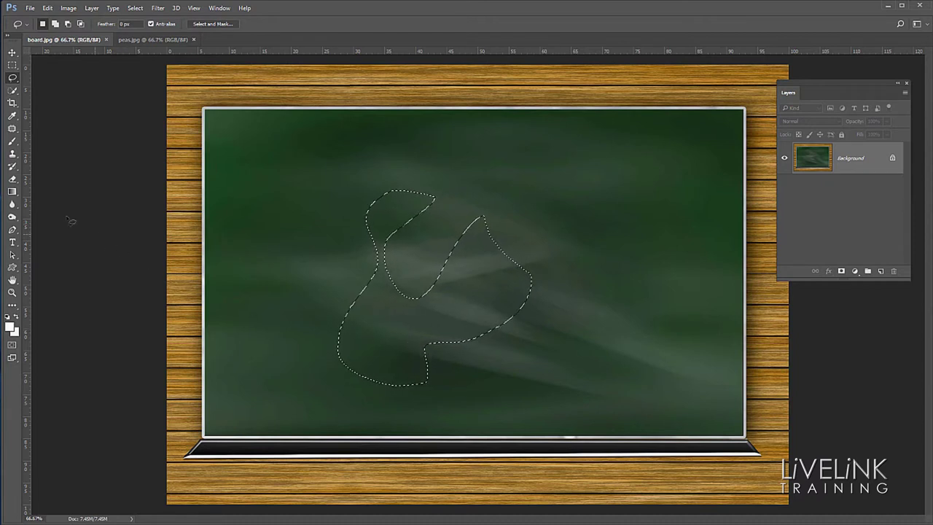
- Set the Brush's foreground colour to bright red and paint a stroke across the board
{"action": "left_click", "coordinate": [12, 142]}
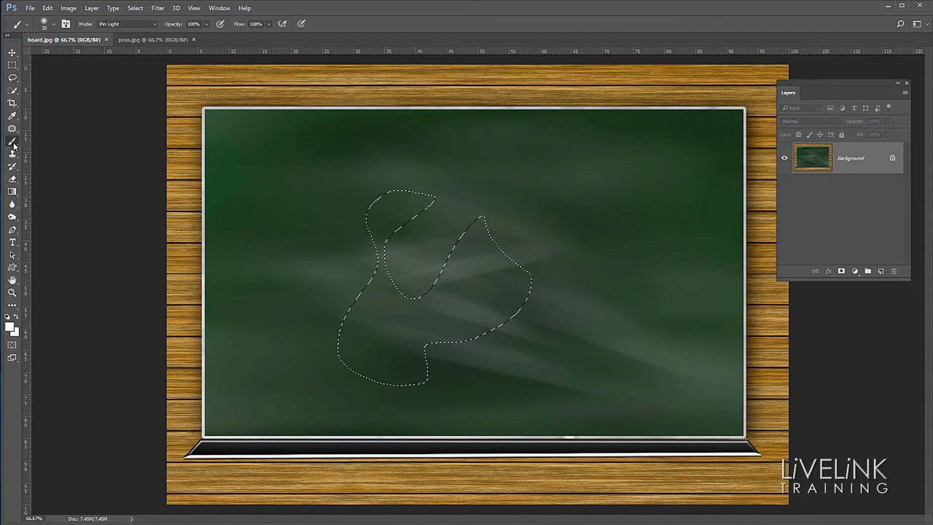
{"action": "left_click", "coordinate": [11, 328]}
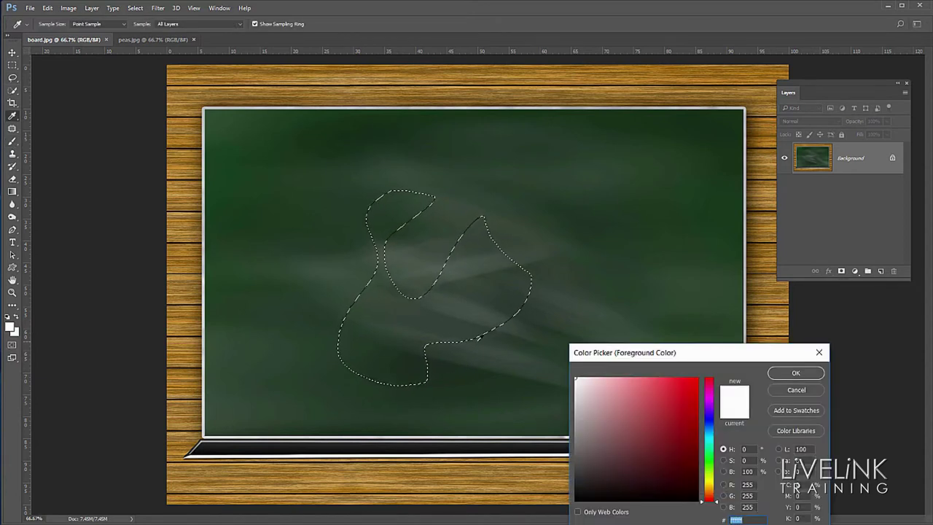
{"action": "left_click", "coordinate": [693, 381]}
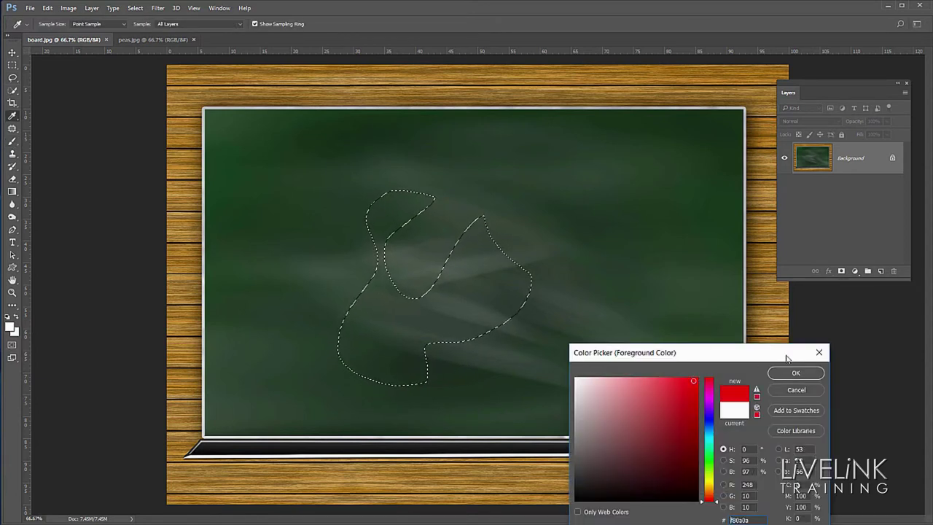
{"action": "left_click", "coordinate": [795, 373]}
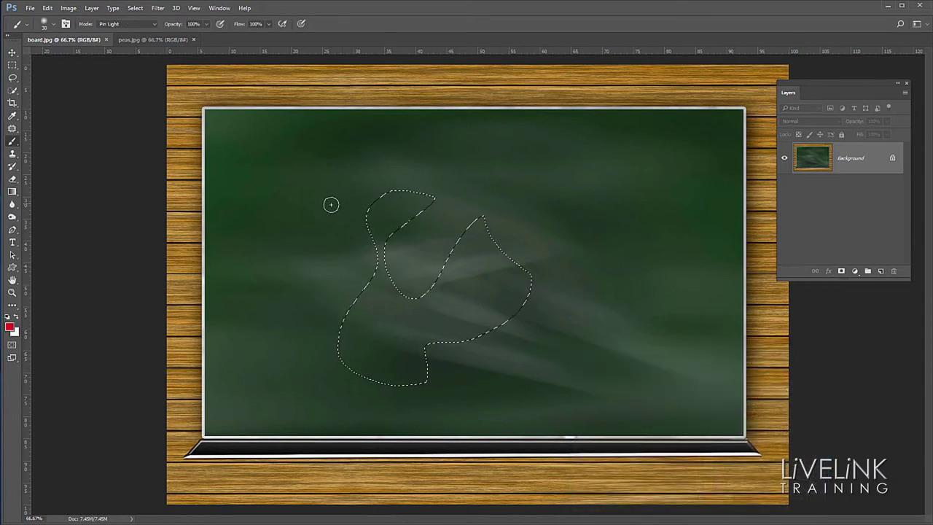
{"action": "mouse_move", "coordinate": [303, 126]}
{"action": "left_mouse_down"}
{"action": "mouse_move", "coordinate": [479, 146]}
{"action": "mouse_move", "coordinate": [299, 158]}
{"action": "mouse_move", "coordinate": [291, 175]}
{"action": "mouse_move", "coordinate": [325, 159]}
{"action": "mouse_move", "coordinate": [383, 159]}
{"action": "mouse_move", "coordinate": [358, 167]}
{"action": "mouse_move", "coordinate": [350, 153]}
{"action": "mouse_move", "coordinate": [422, 253]}
{"action": "left_mouse_up"}
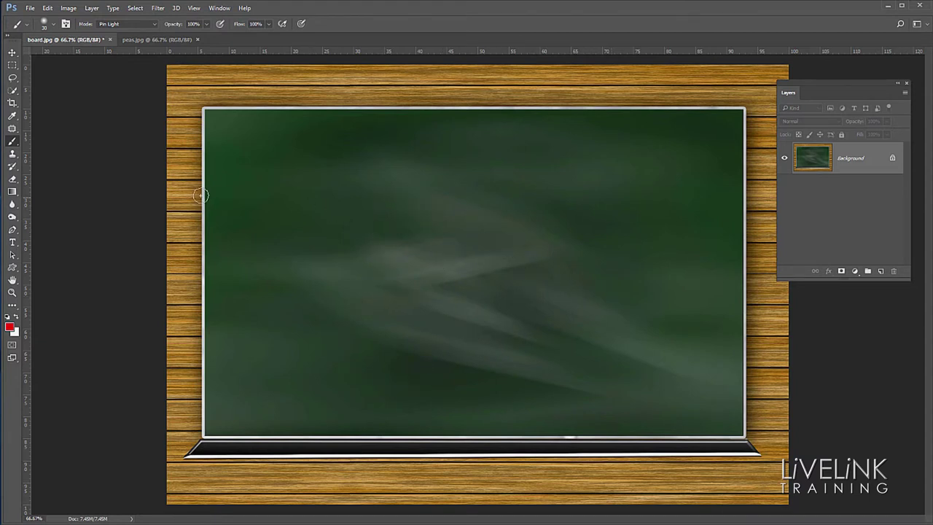
- Draw a five-sided Polygonal Lasso selection on the chalkboard, removing one stray corner with Backspace
{"action": "left_click", "coordinate": [13, 78]}
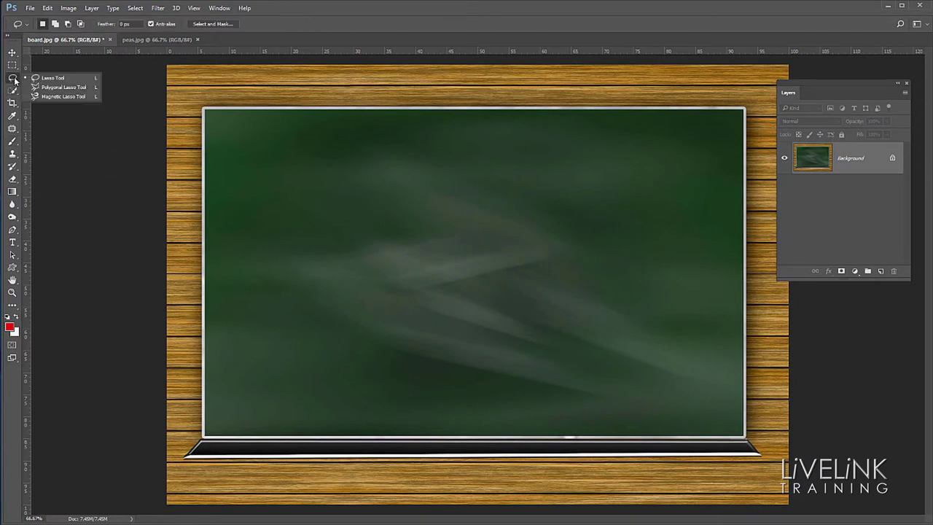
{"action": "left_click", "coordinate": [66, 86]}
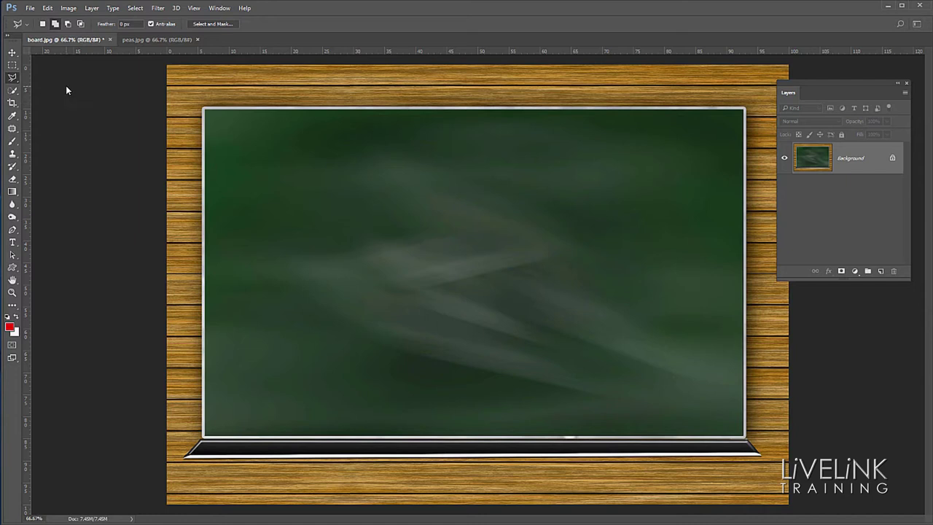
{"action": "left_click", "coordinate": [340, 189]}
{"action": "left_click", "coordinate": [429, 155]}
{"action": "left_click", "coordinate": [492, 185]}
{"action": "left_click", "coordinate": [461, 275]}
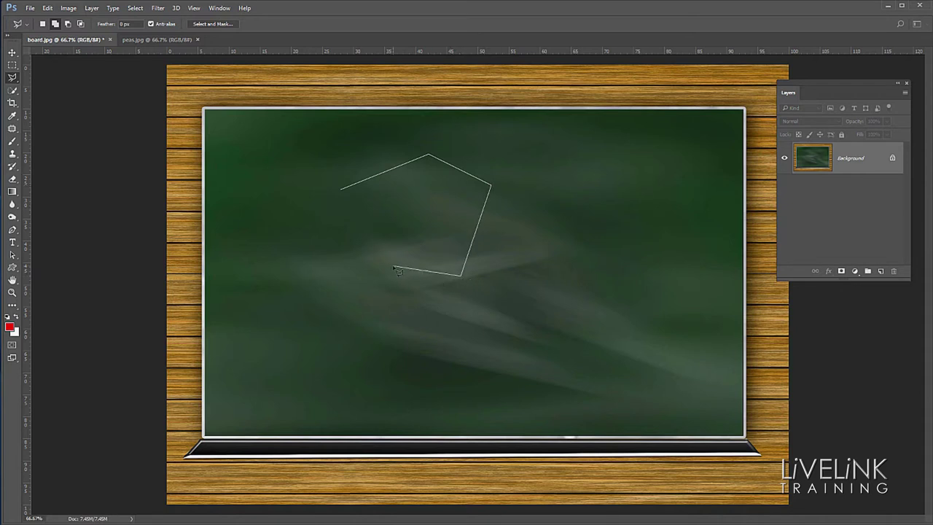
{"action": "left_click", "coordinate": [394, 267]}
{"action": "left_click", "coordinate": [349, 223]}
{"action": "left_click", "coordinate": [441, 230]}
{"action": "key", "text": "BackSpace"}
{"action": "key", "text": "BackSpace"}
{"action": "key", "text": "BackSpace"}
{"action": "left_click", "coordinate": [396, 251]}
{"action": "left_click", "coordinate": [341, 191]}
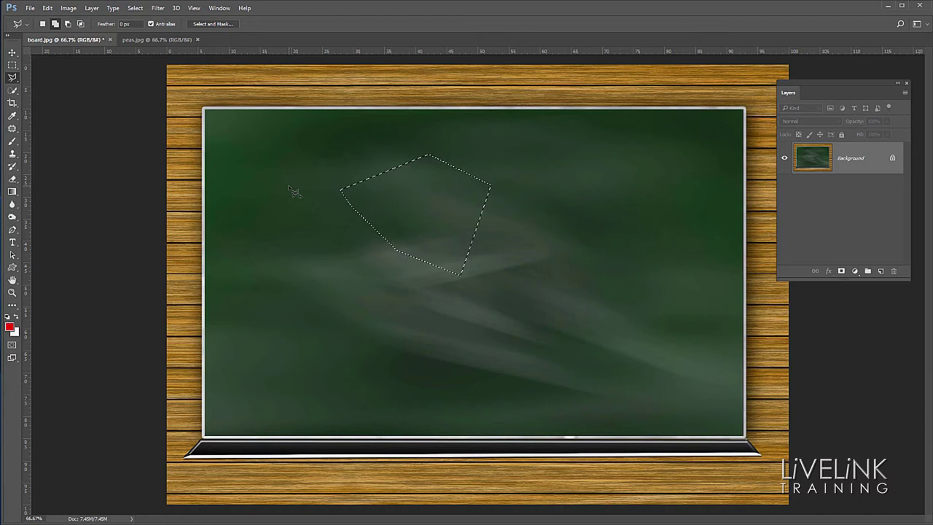
- Deselect the polygon and switch to the Magnetic Lasso Tool with 10 px width
{"action": "left_click", "coordinate": [136, 9]}
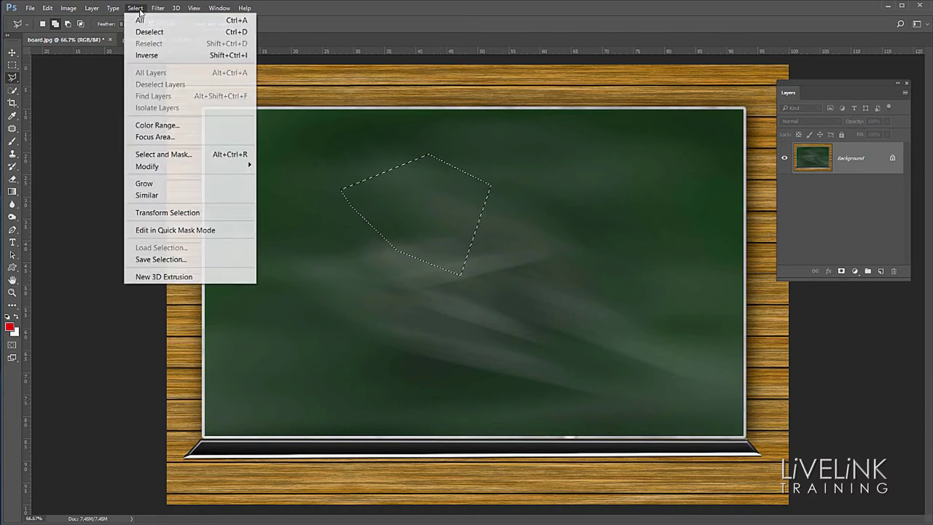
{"action": "left_click", "coordinate": [223, 32]}
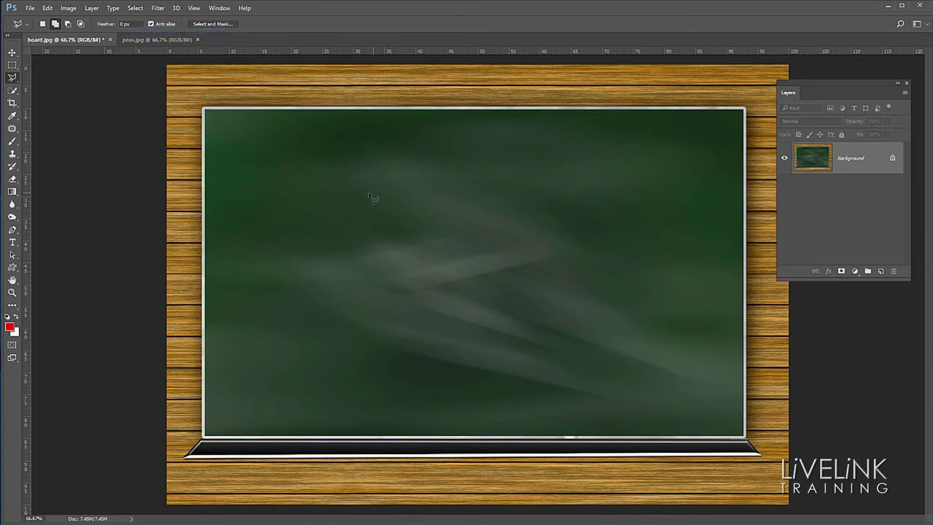
{"action": "left_click", "coordinate": [13, 77]}
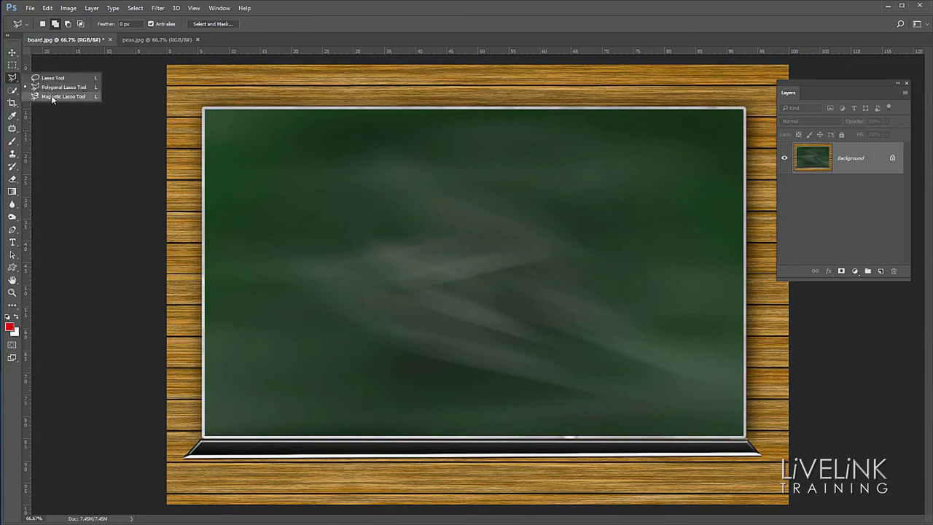
{"action": "left_click", "coordinate": [52, 97]}
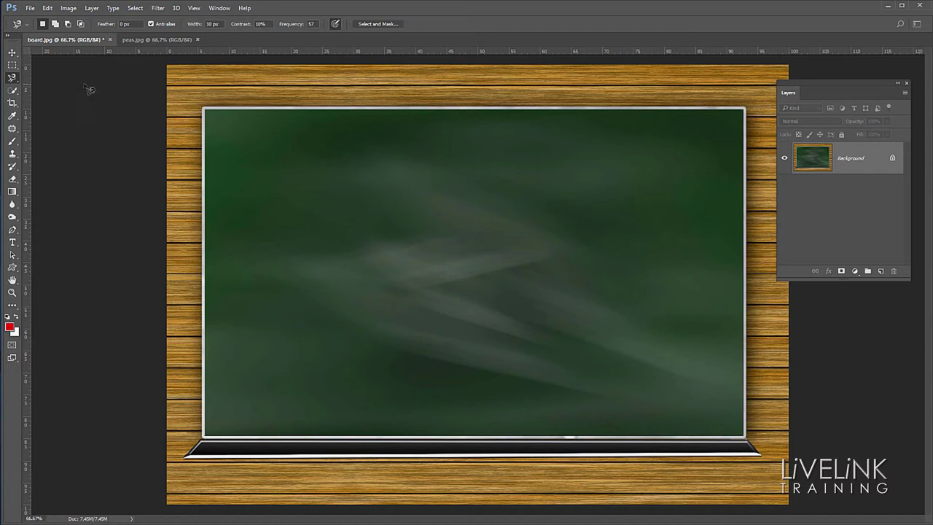
- Bring the peas.jpg image to the front
{"action": "left_click", "coordinate": [161, 40]}
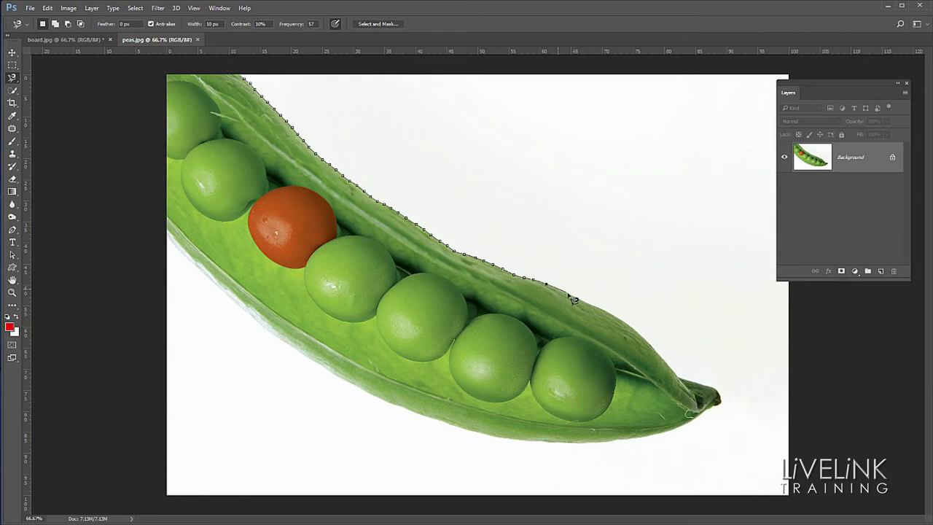
- Trace the magnetic lasso around the pod's tip and bottom edge, back up its left side
{"action": "mouse_move", "coordinate": [574, 300]}
{"action": "left_mouse_down"}
{"action": "mouse_move", "coordinate": [628, 327]}
{"action": "mouse_move", "coordinate": [691, 388]}
{"action": "mouse_move", "coordinate": [725, 395]}
{"action": "mouse_move", "coordinate": [727, 411]}
{"action": "mouse_move", "coordinate": [665, 443]}
{"action": "mouse_move", "coordinate": [486, 439]}
{"action": "mouse_move", "coordinate": [330, 375]}
{"action": "mouse_move", "coordinate": [267, 323]}
{"action": "left_mouse_up"}
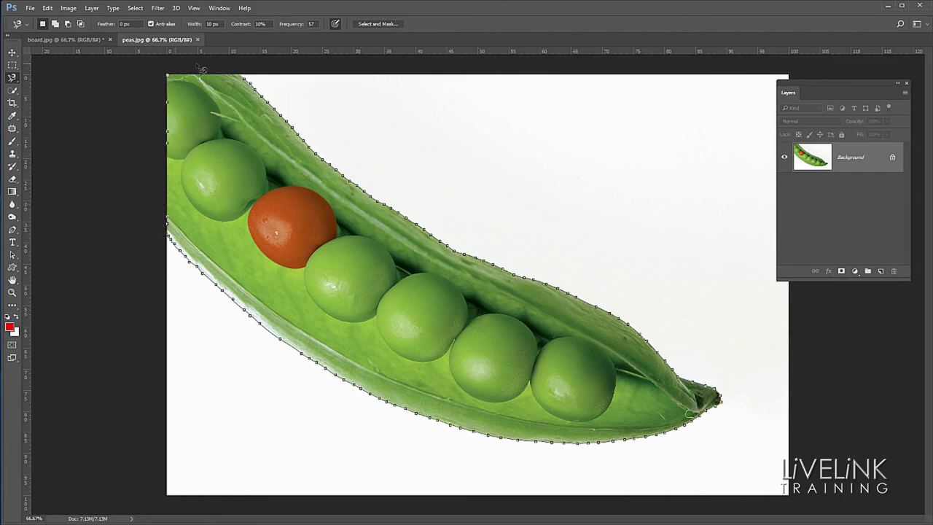
{"action": "left_click", "coordinate": [249, 85]}
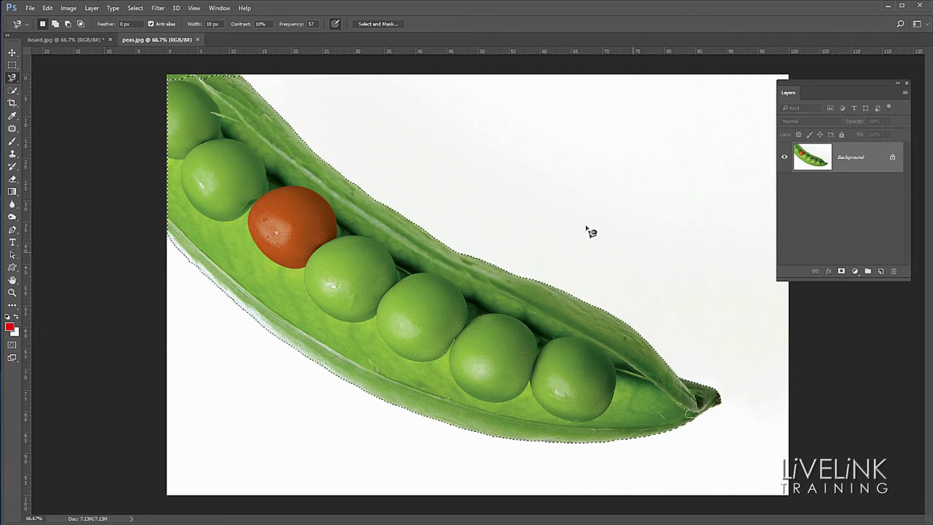
{"action": "right_click", "coordinate": [13, 76]}
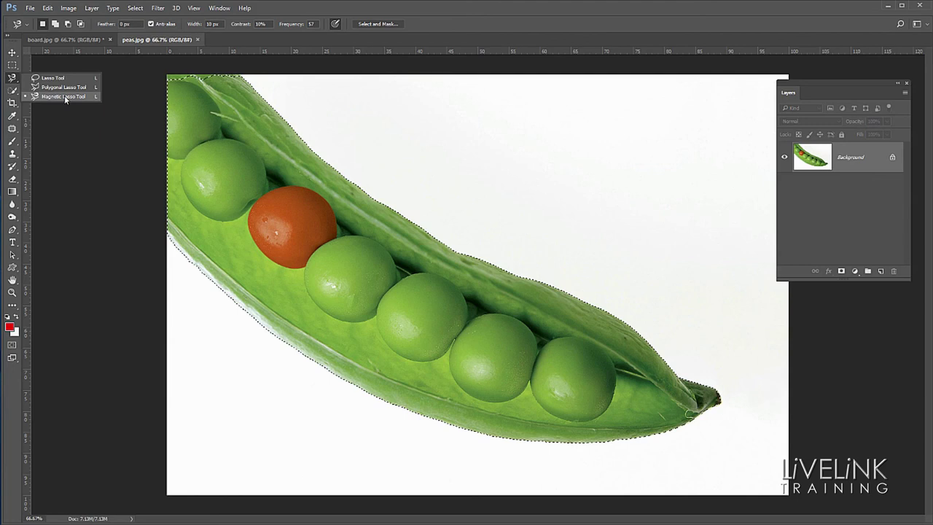
{"action": "left_click", "coordinate": [64, 97]}
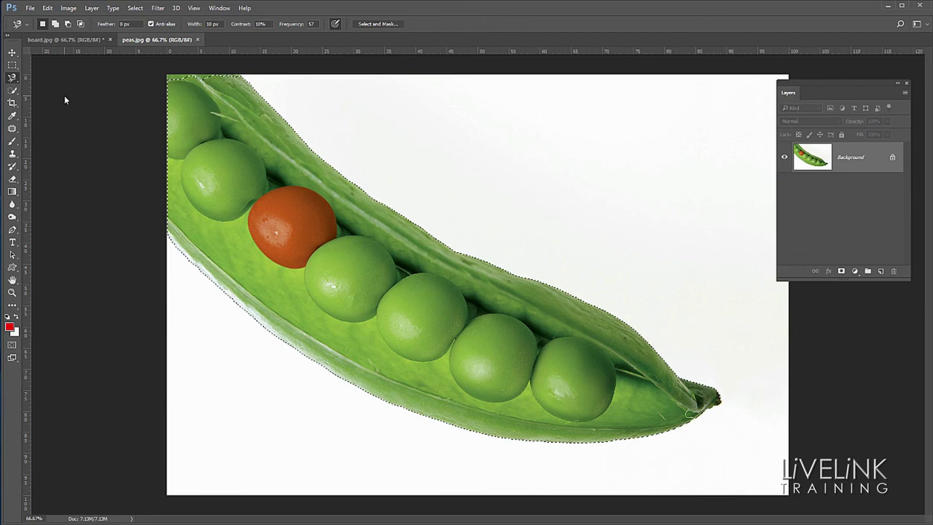